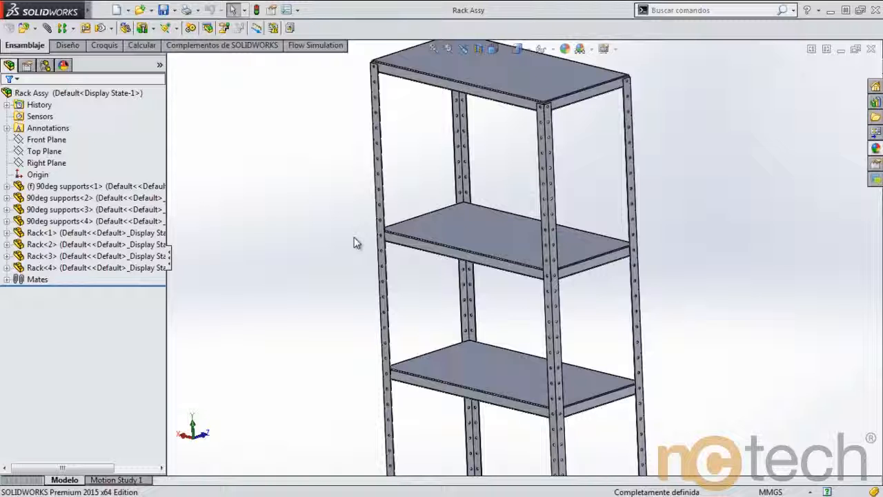
# Step: Load the Simulation add-in and open the Análisis estático 1 study of the rack assembly
pyautogui.click(234, 47)
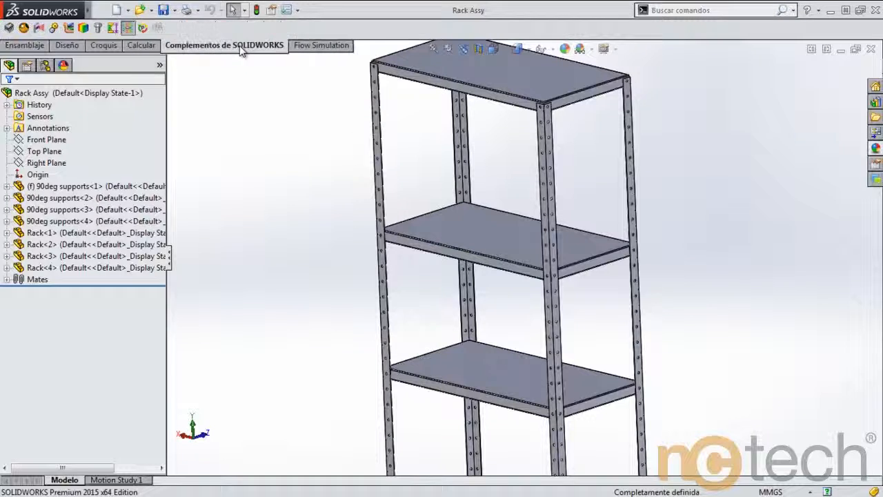
pyautogui.click(83, 28)
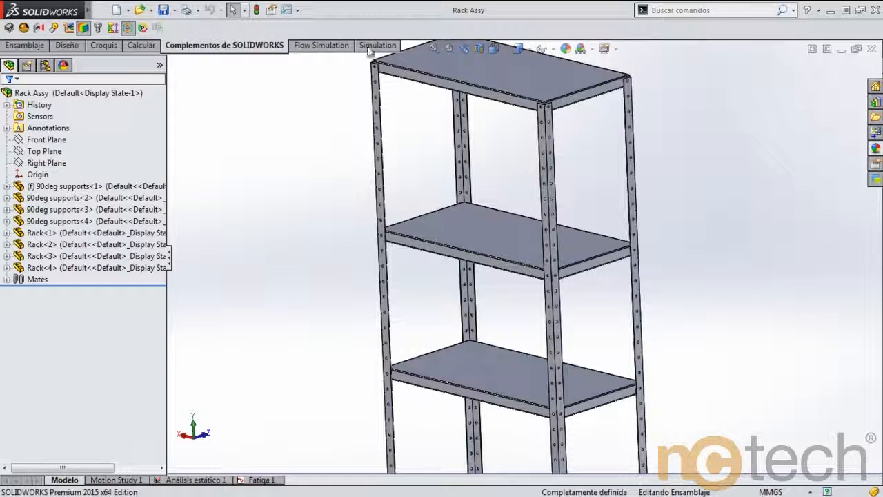
pyautogui.click(371, 45)
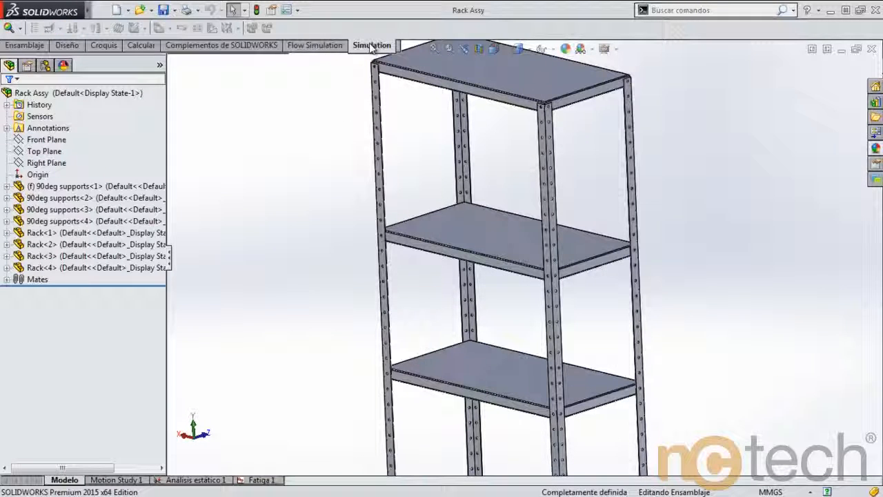
pyautogui.click(209, 480)
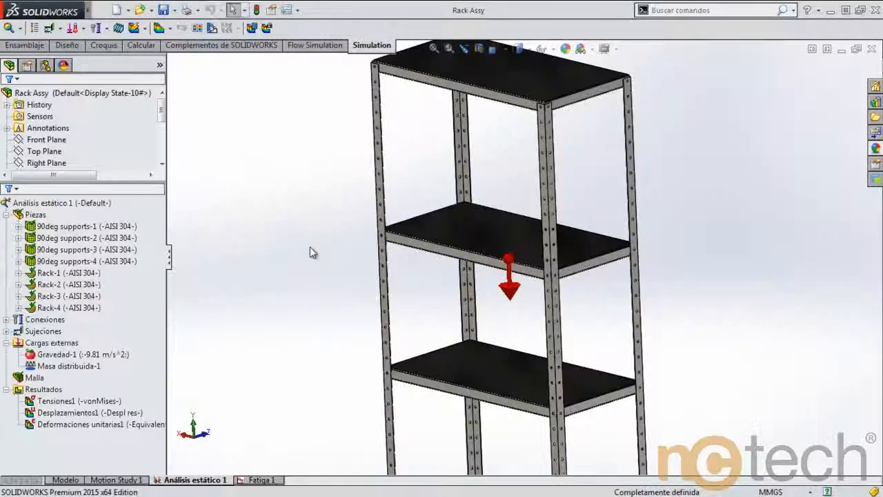
pyautogui.scroll(3, 438, 249)
pyautogui.scroll(-1, 723, 305)
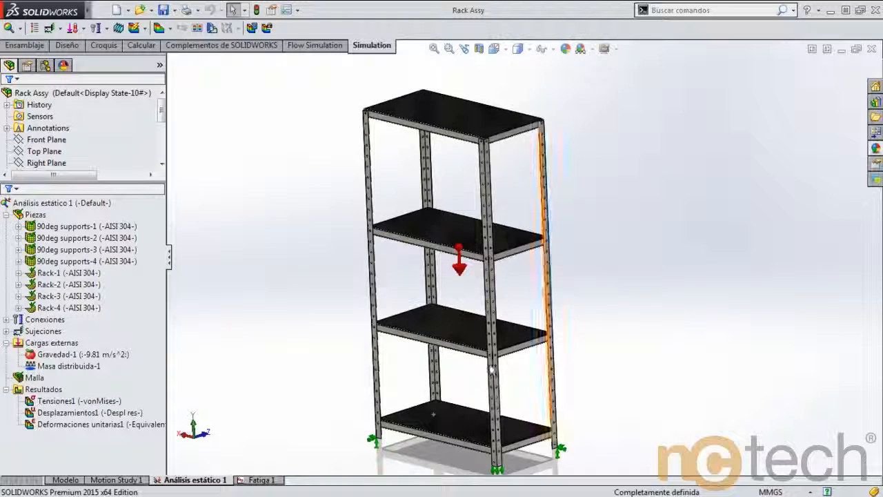
pyautogui.scroll(1, 478, 368)
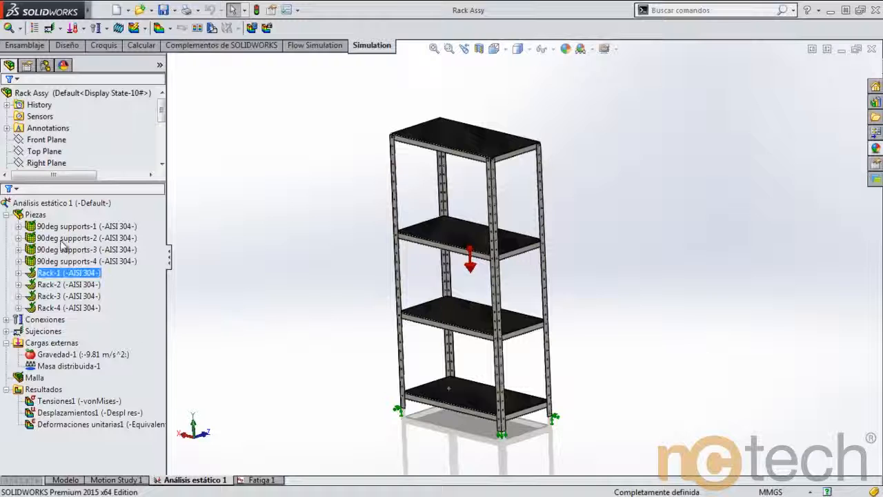
# Step: Review the static study's fixtures, gravity load and distributed mass, checking which faces of the rack each one acts on
pyautogui.click(7, 214)
pyautogui.click(55, 273)
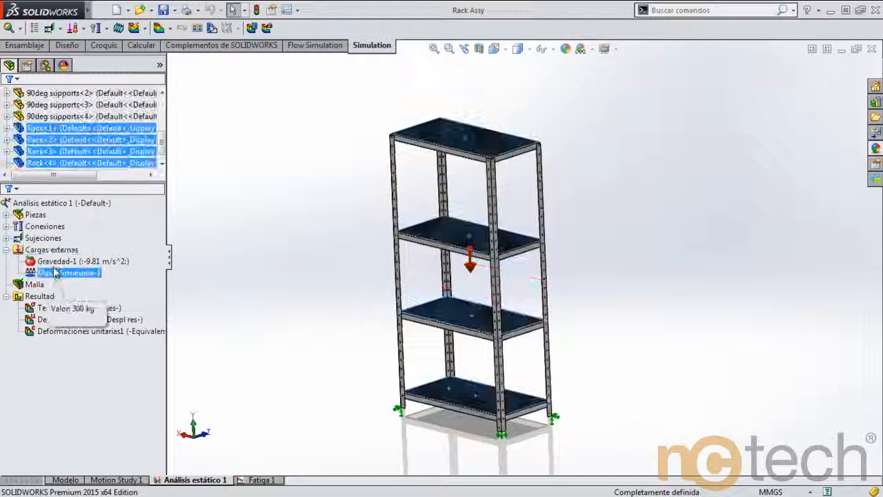
pyautogui.click(6, 239)
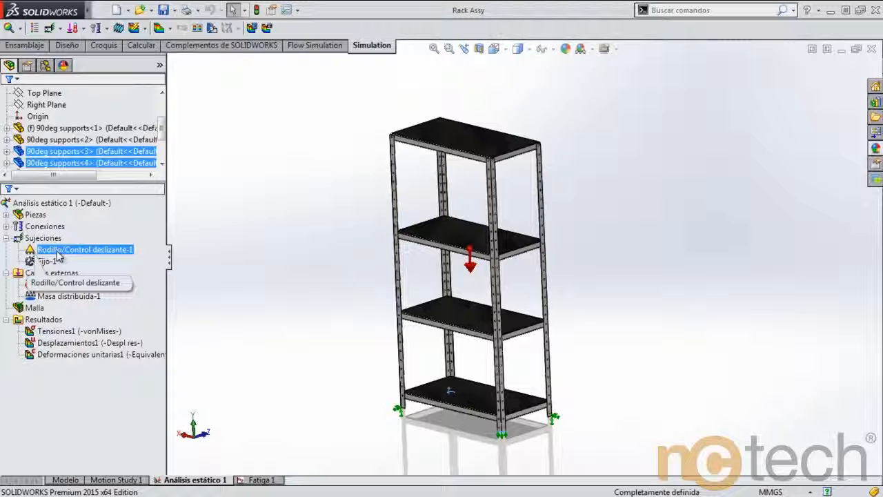
pyautogui.click(70, 297)
pyautogui.click(74, 304)
pyautogui.click(251, 267)
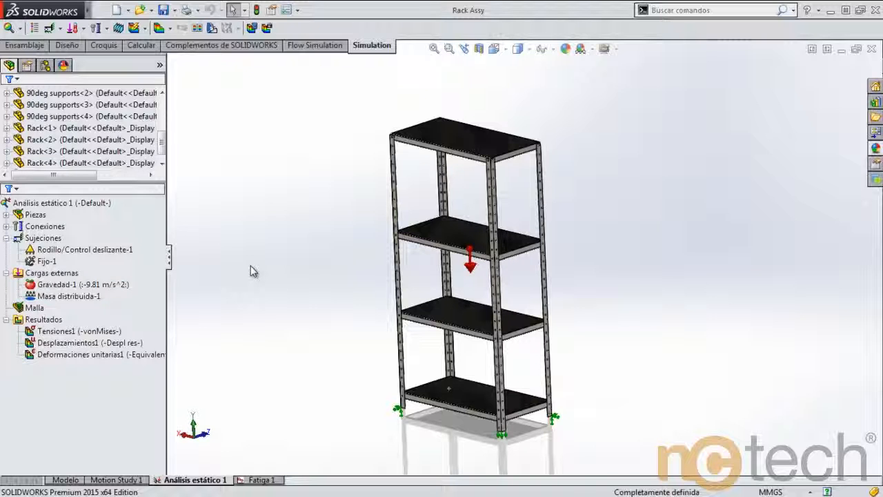
pyautogui.click(66, 285)
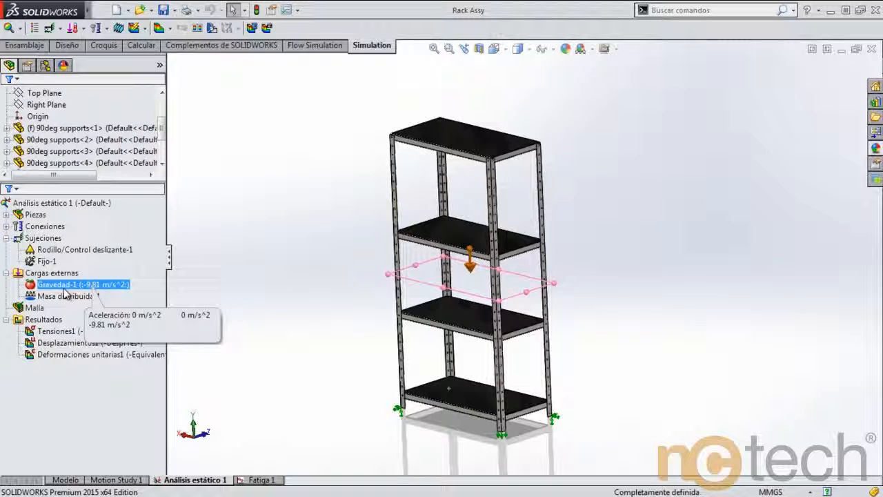
pyautogui.click(65, 296)
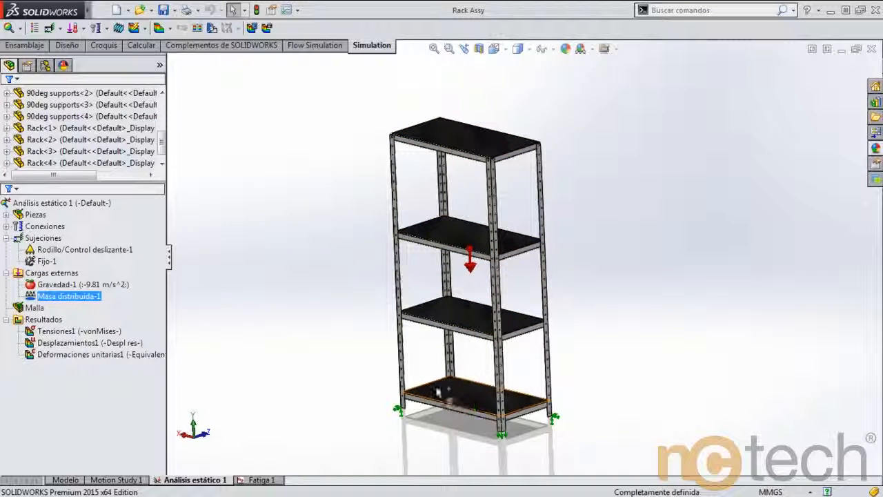
pyautogui.moveTo(57, 299)
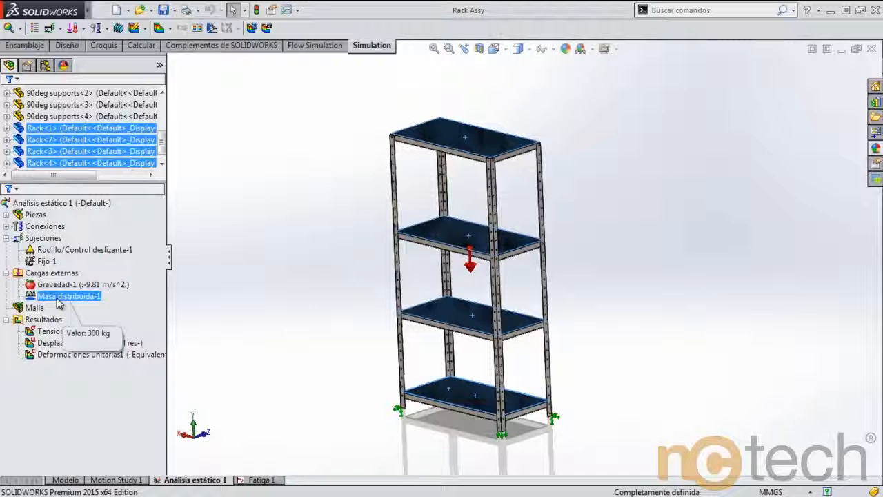
pyautogui.click(254, 278)
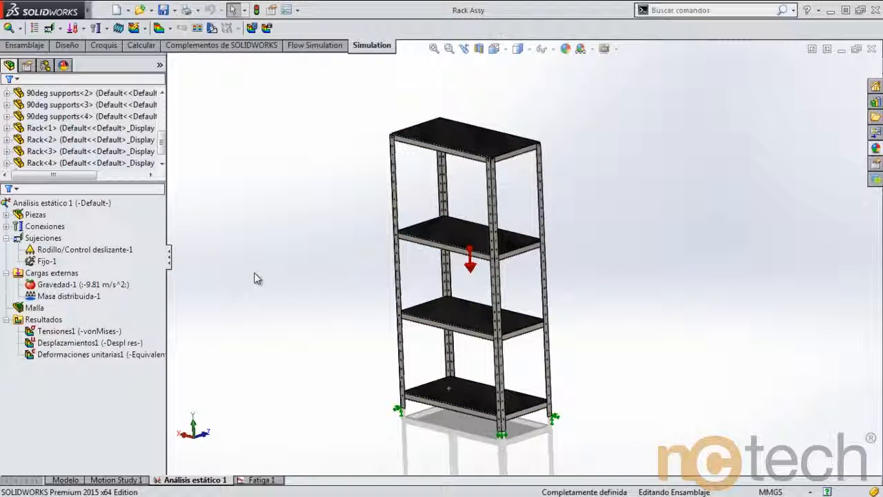
# Step: Display the von Mises stress plot Tensiones1 with minimum and maximum annotations and the flotante number format
pyautogui.click(47, 333)
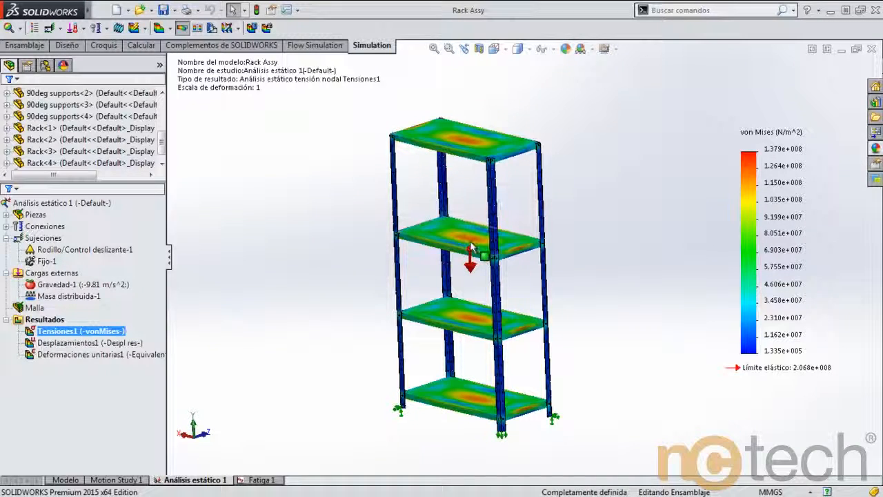
pyautogui.scroll(-2, 471, 246)
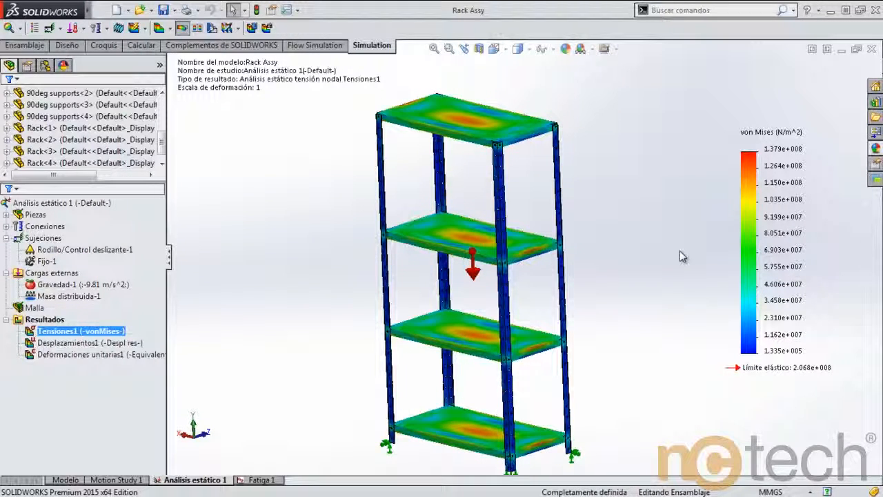
pyautogui.doubleClick(764, 249)
pyautogui.click(51, 176)
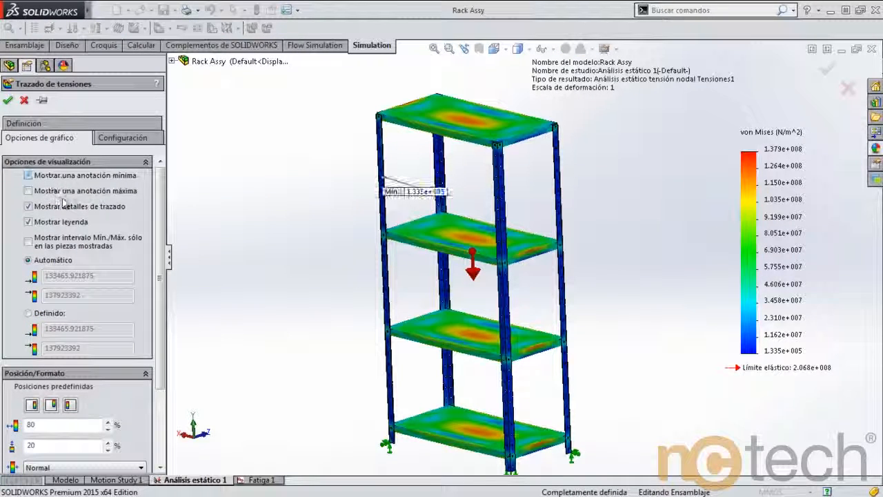
pyautogui.click(110, 191)
pyautogui.moveTo(158, 238); pyautogui.dragTo(158, 309)
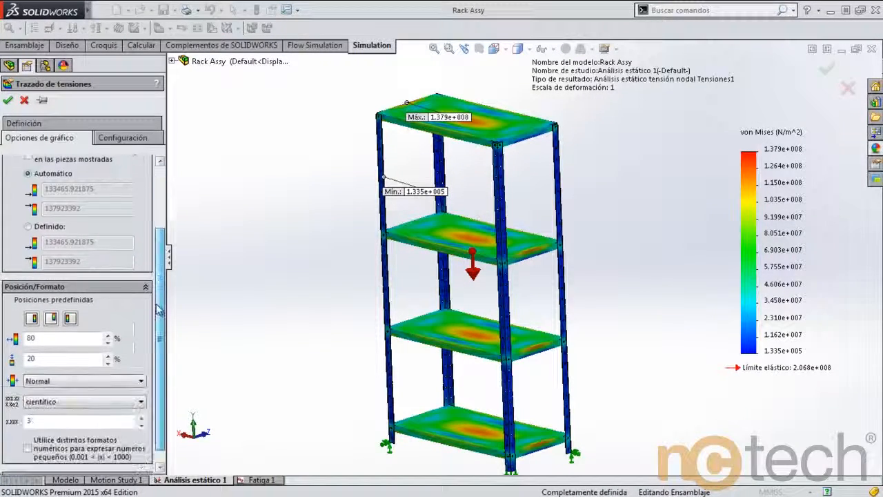
pyautogui.click(121, 401)
pyautogui.click(105, 413)
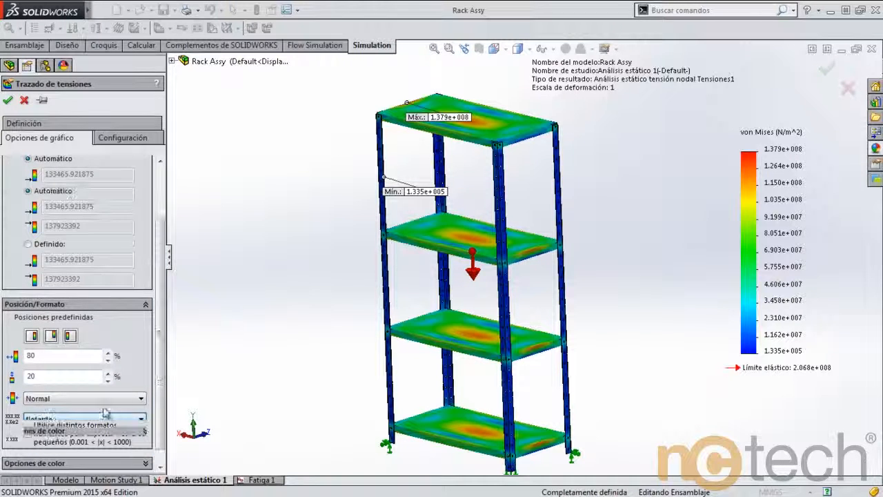
pyautogui.click(9, 101)
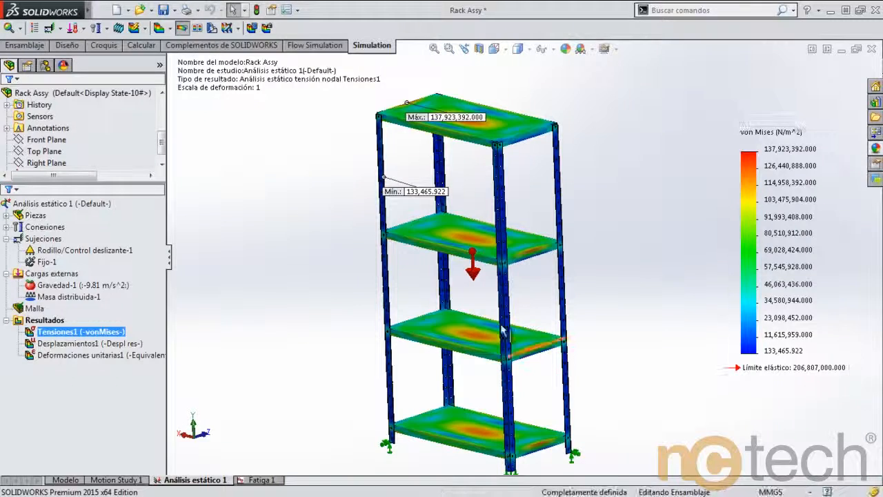
# Step: Expand the static study's parts list to check the material assigned to the supports and shelves
pyautogui.click(41, 227)
pyautogui.click(6, 215)
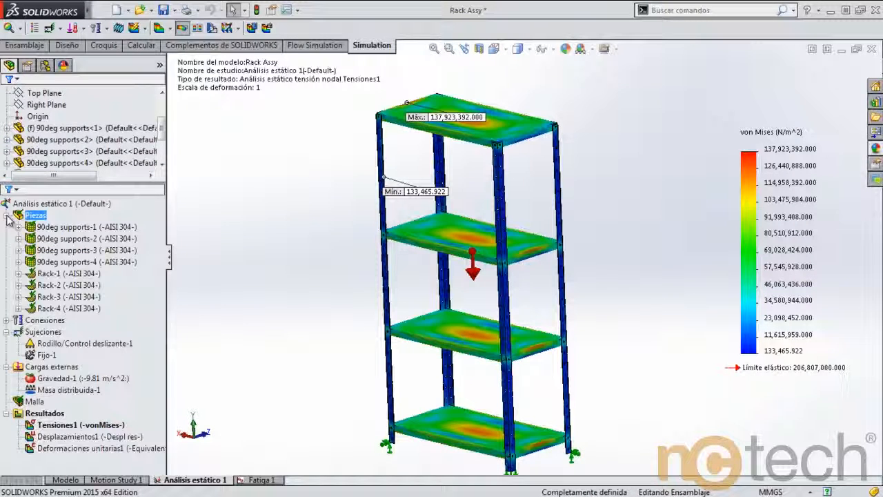
pyautogui.click(103, 227)
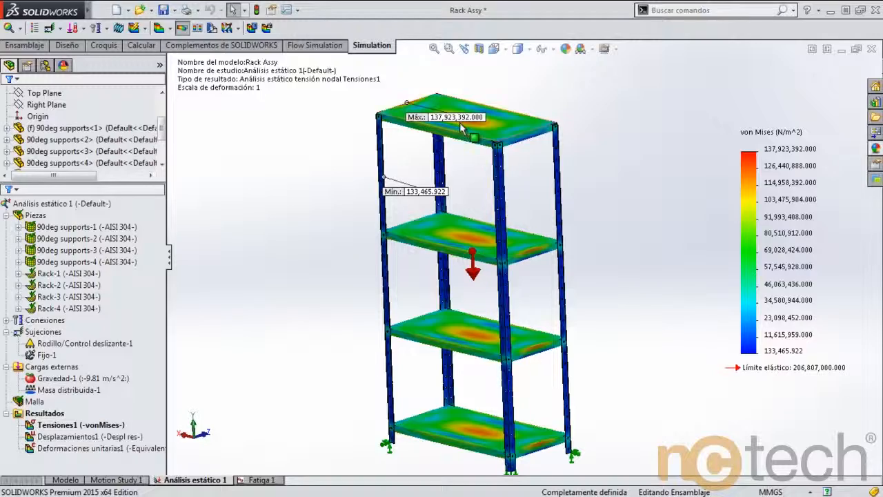
# Step: Examine the stress distribution up close where the shelves meet the perforated corner supports
pyautogui.scroll(-1, 473, 213)
pyautogui.scroll(-2, 476, 229)
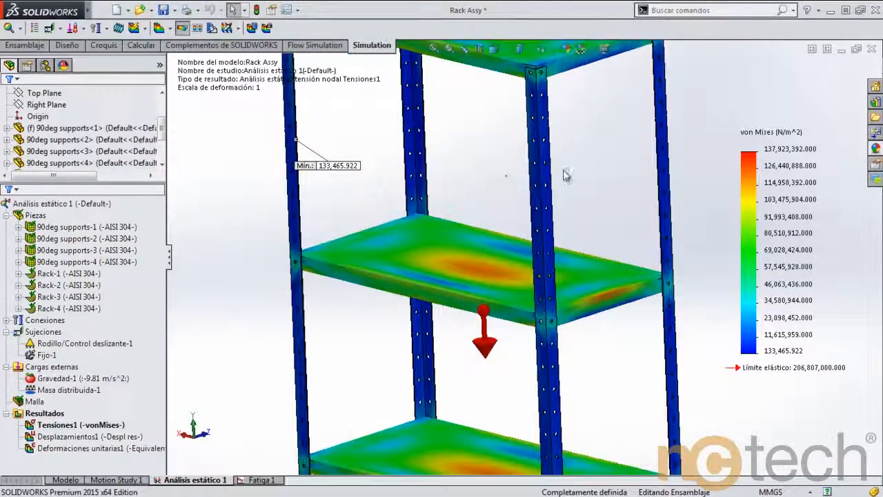
pyautogui.scroll(1, 555, 153)
pyautogui.moveTo(551, 153); pyautogui.dragTo(654, 103, button='middle')
pyautogui.scroll(-4, 485, 146)
pyautogui.scroll(-3, 481, 152)
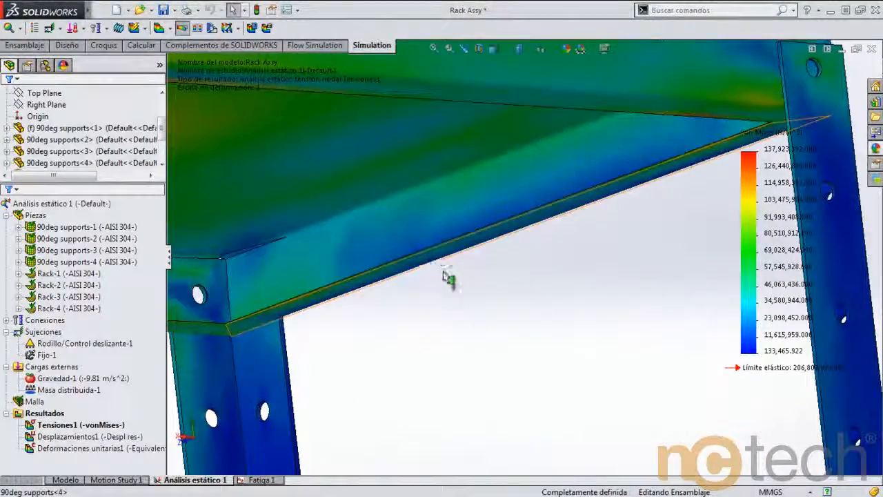
pyautogui.moveTo(473, 285); pyautogui.dragTo(470, 298, button='middle')
pyautogui.scroll(3, 470, 298)
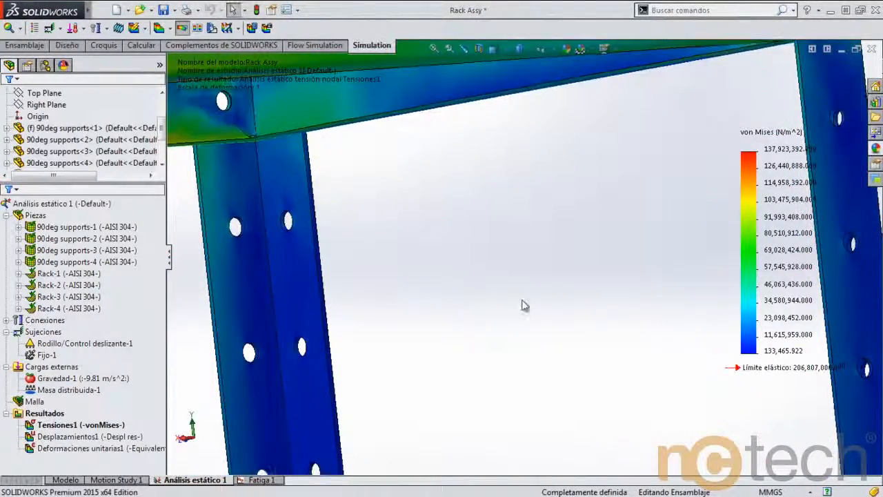
pyautogui.scroll(4, 526, 290)
pyautogui.scroll(5, 525, 290)
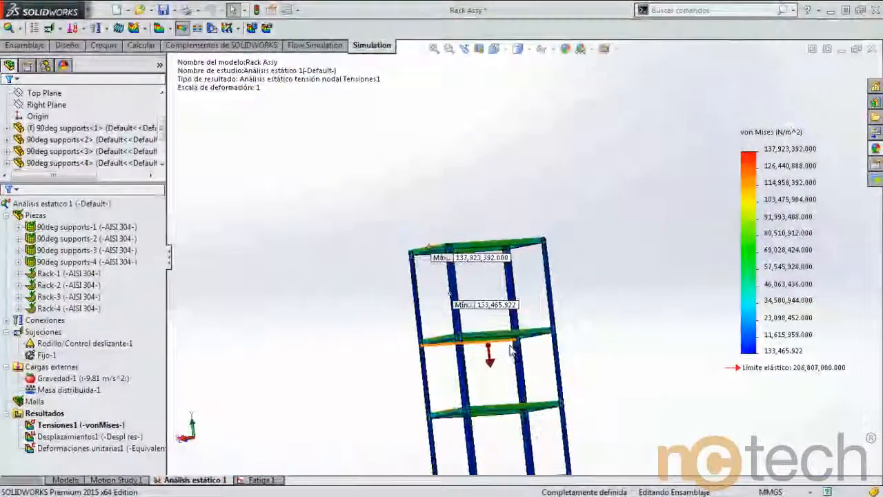
# Step: Play the animation of the von Mises stress plot and close it
pyautogui.moveTo(509, 350); pyautogui.dragTo(421, 406, button='middle')
pyautogui.scroll(-3, 481, 325)
pyautogui.moveTo(481, 325); pyautogui.dragTo(507, 297, button='middle')
pyautogui.rightClick(800, 232)
pyautogui.click(794, 293)
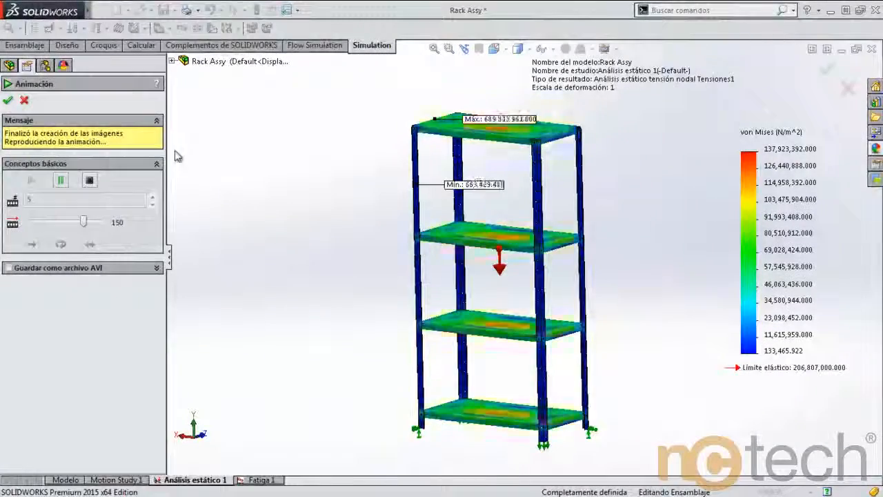
pyautogui.click(8, 100)
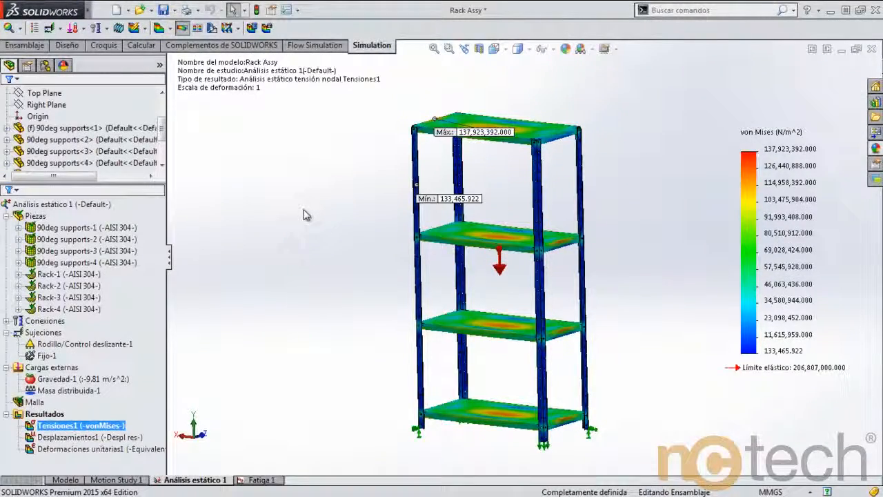
# Step: Display the Desplazamientos1 plot with minimum and maximum annotations and the flotante number format
pyautogui.doubleClick(90, 436)
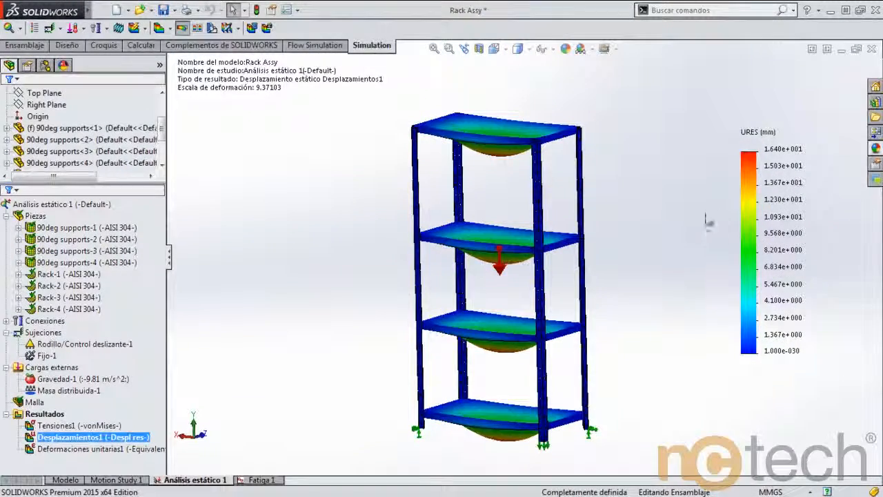
pyautogui.doubleClick(760, 187)
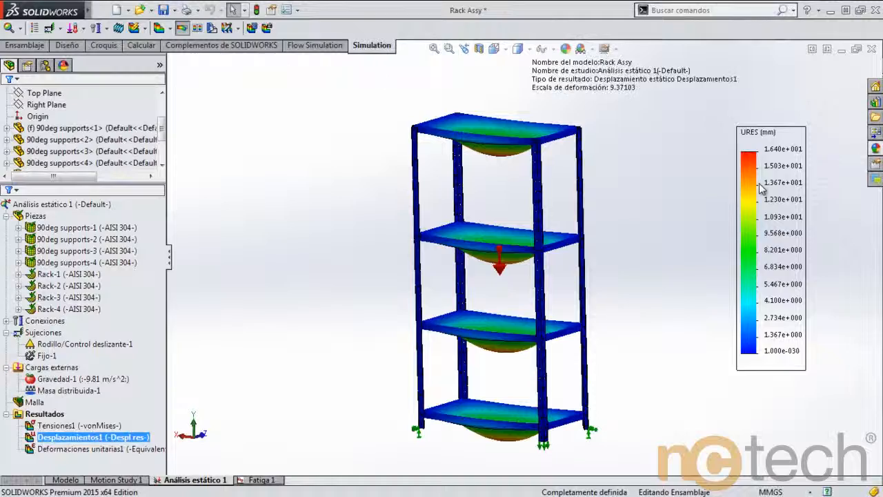
pyautogui.click(71, 177)
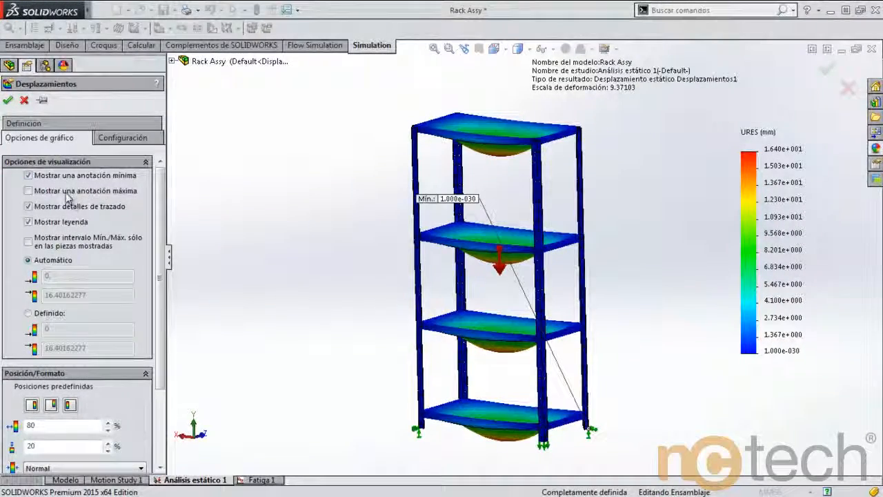
pyautogui.click(71, 192)
pyautogui.moveTo(160, 230); pyautogui.dragTo(145, 313)
pyautogui.click(116, 390)
pyautogui.click(113, 407)
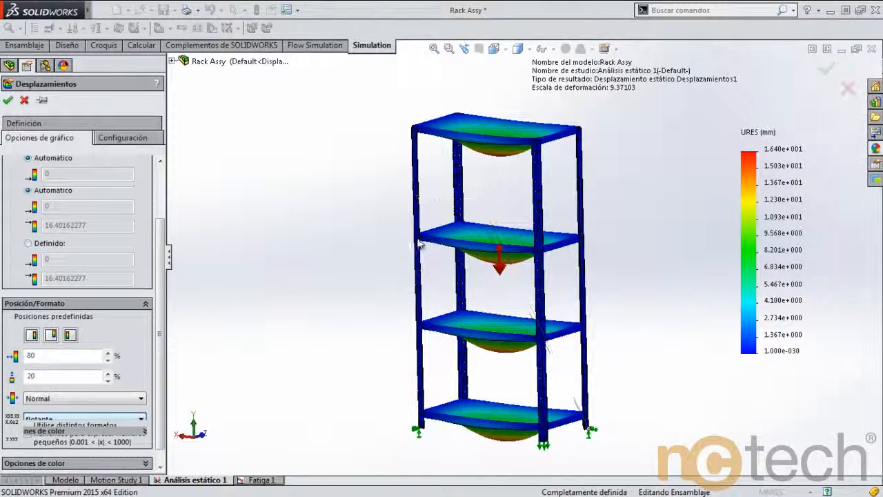
# Step: Set the displacement plot's deformed shape to Escala real and inspect the shelves
pyautogui.click(23, 123)
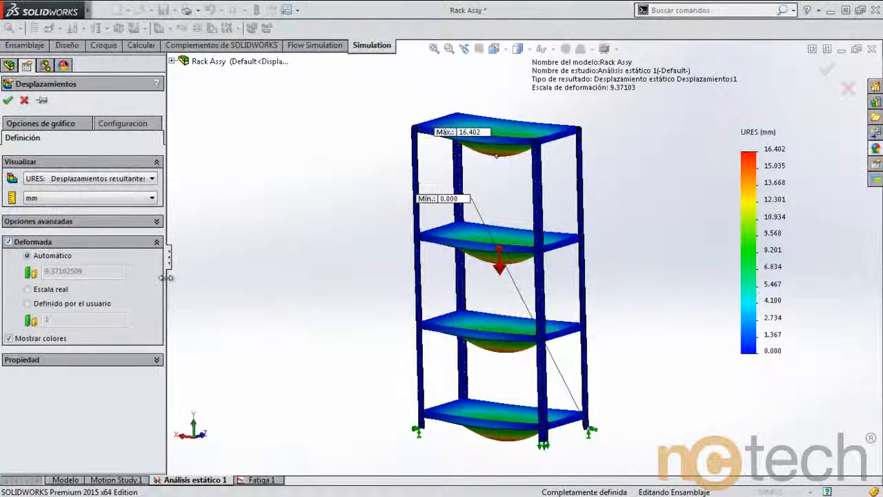
pyautogui.click(7, 100)
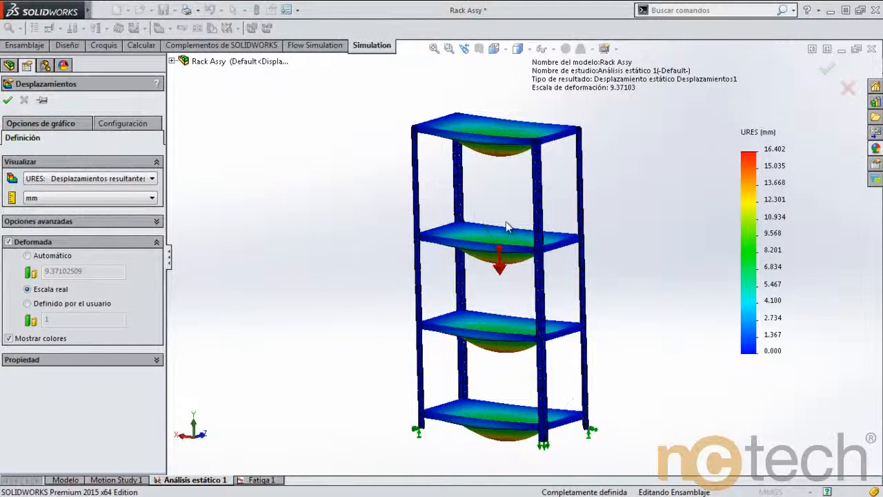
pyautogui.scroll(-1, 733, 195)
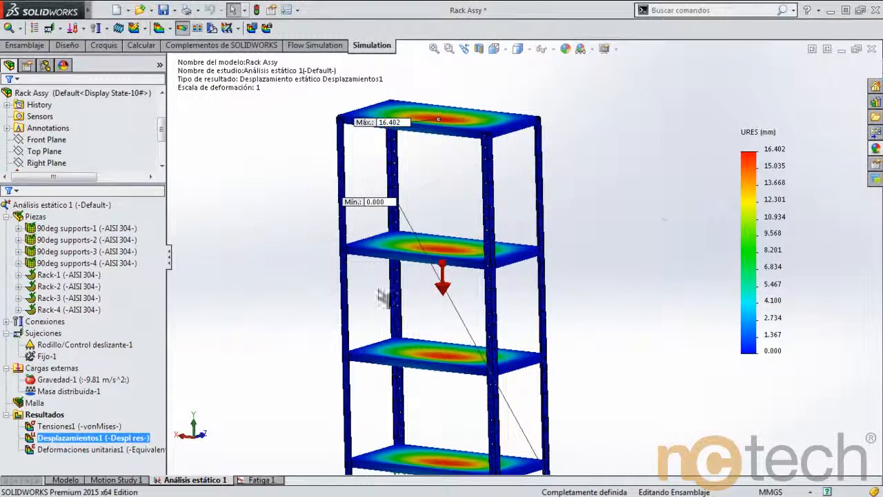
pyautogui.scroll(1, 494, 276)
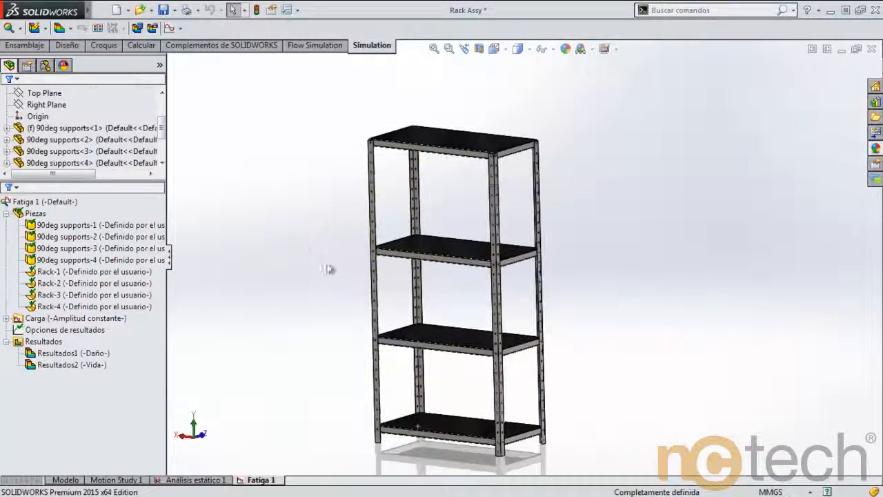
# Step: Open the definition of the fatigue event Suceso-1, check its loading type options and accept the definition
pyautogui.click(60, 329)
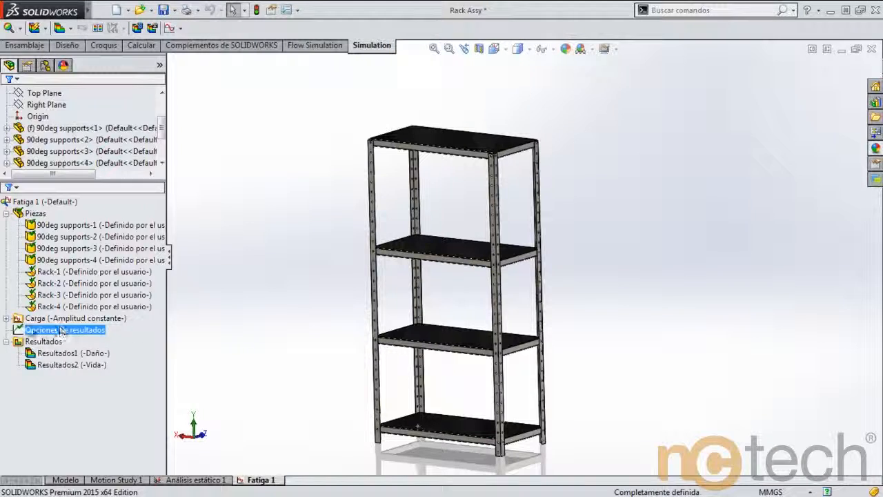
pyautogui.click(6, 318)
pyautogui.rightClick(40, 333)
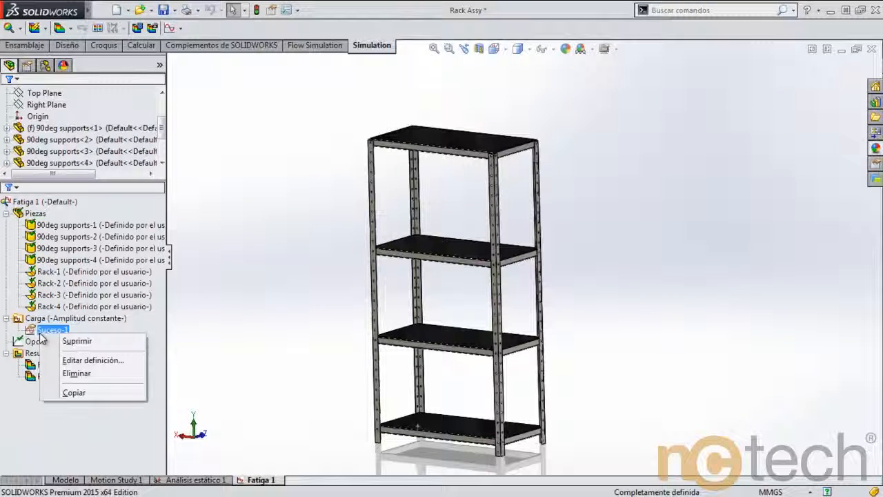
pyautogui.click(74, 359)
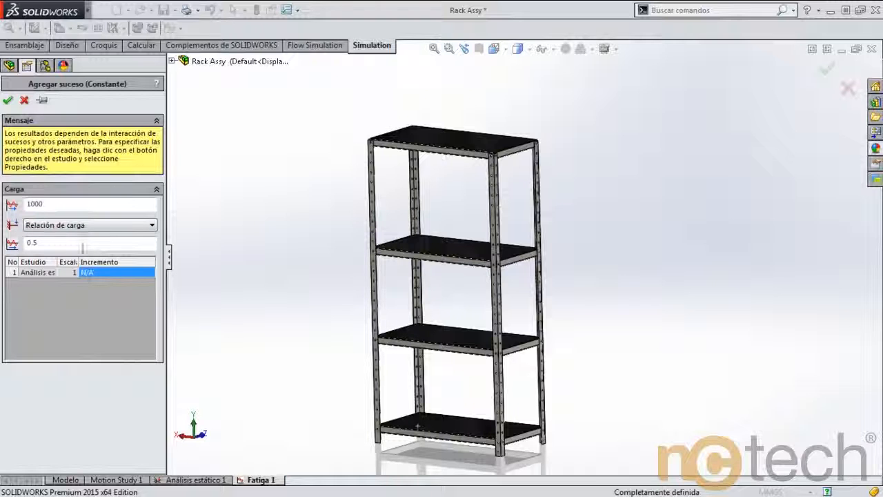
pyautogui.click(78, 226)
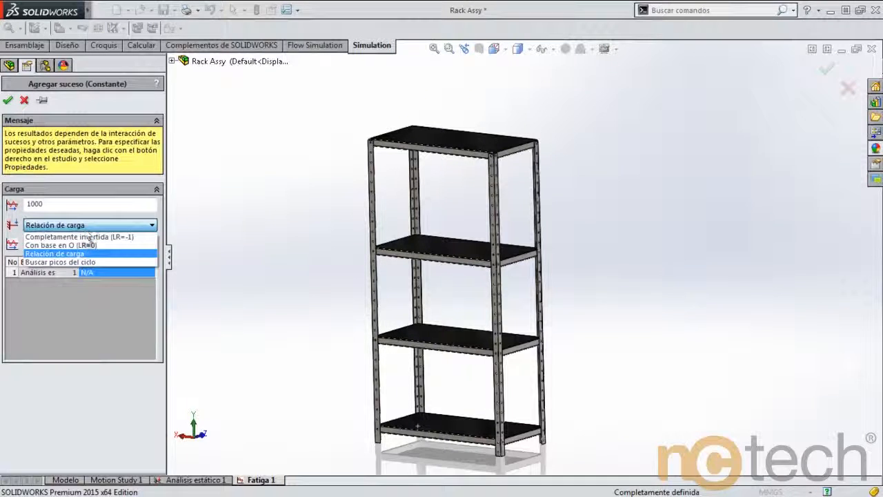
pyautogui.click(250, 244)
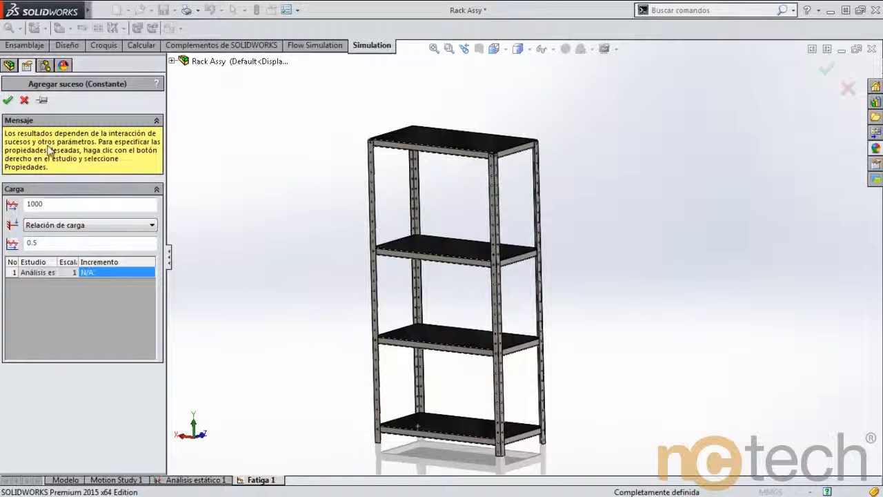
pyautogui.click(8, 100)
# Step: Display the Resultados1 (Daño) fatigue plot, followed by the Resultados2 (Vida) plot
pyautogui.click(59, 365)
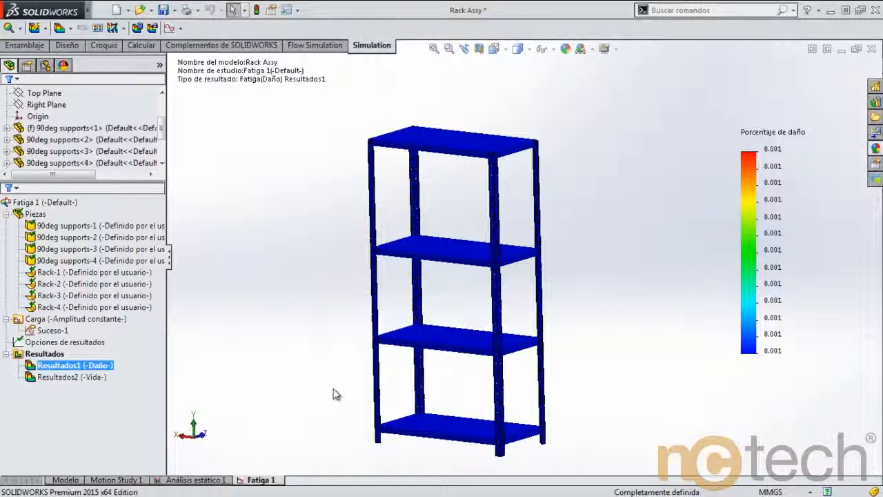
pyautogui.doubleClick(57, 379)
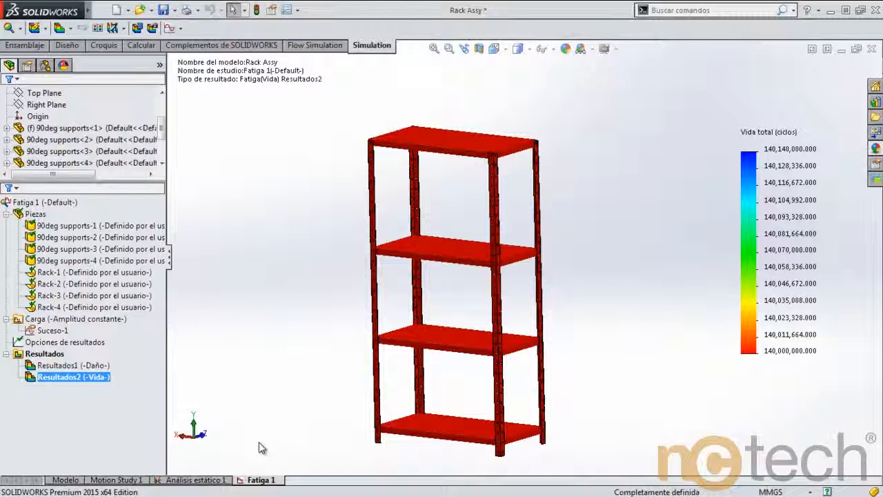
# Step: List the fatigue results for Factor de seguridad mínimo, read the load factor and close the list
pyautogui.rightClick(61, 353)
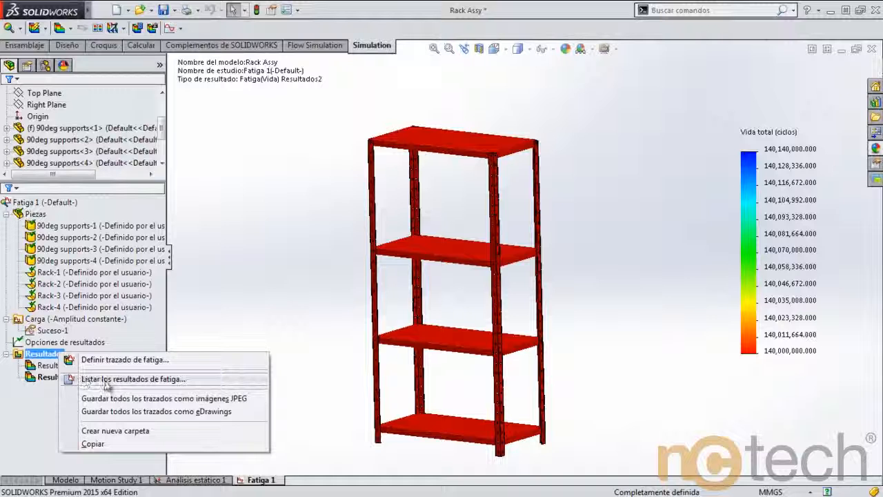
pyautogui.click(153, 381)
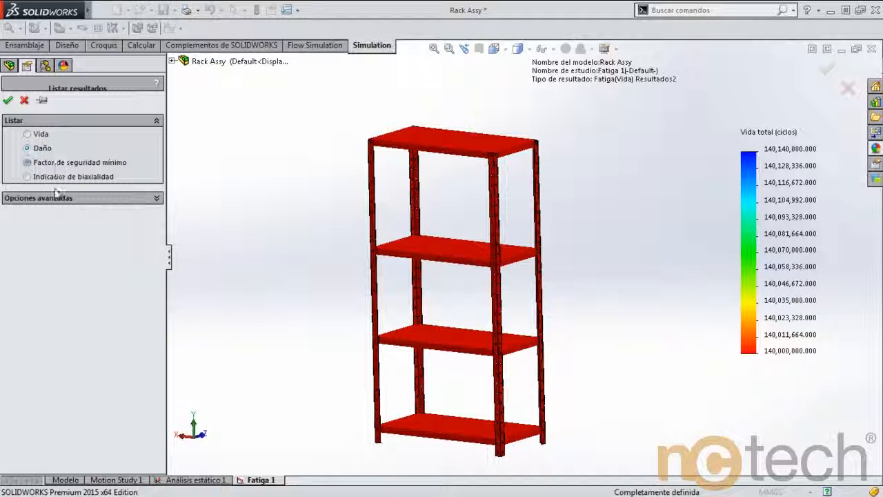
pyautogui.click(27, 162)
pyautogui.click(8, 100)
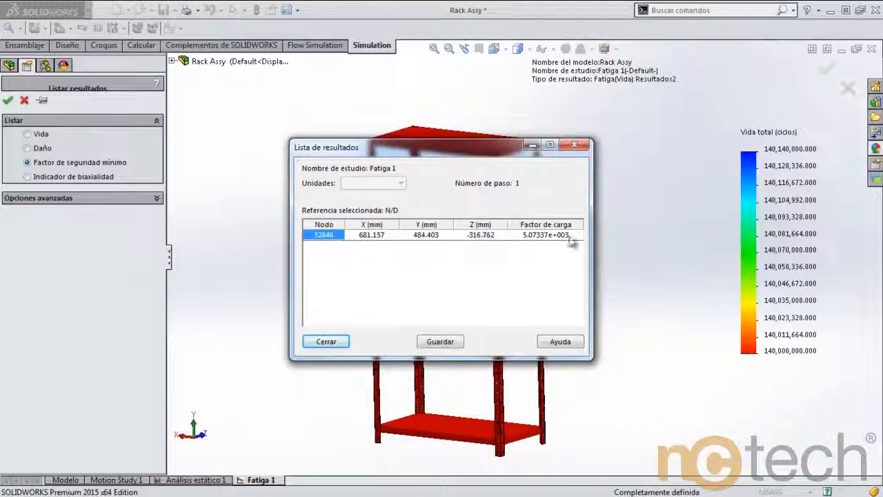
pyautogui.click(316, 342)
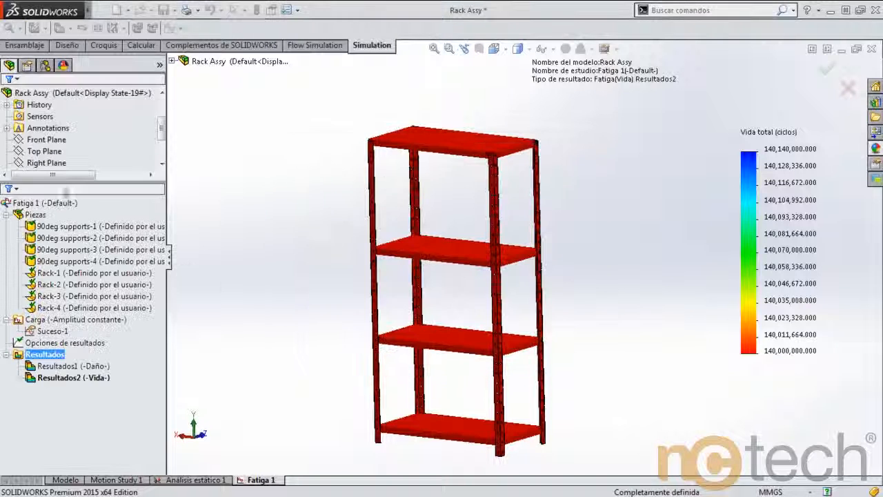
# Step: List the fatigue results for Vida, review the total life of the nodes to the end and close the list
pyautogui.rightClick(57, 358)
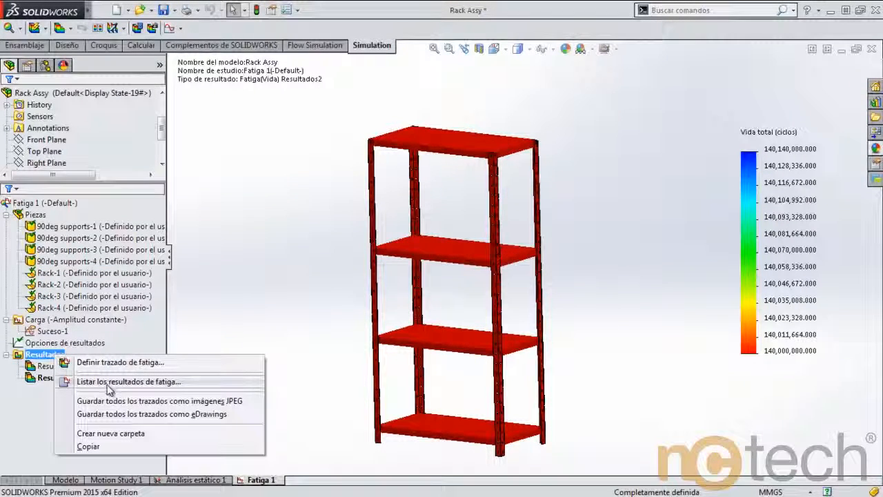
pyautogui.click(84, 383)
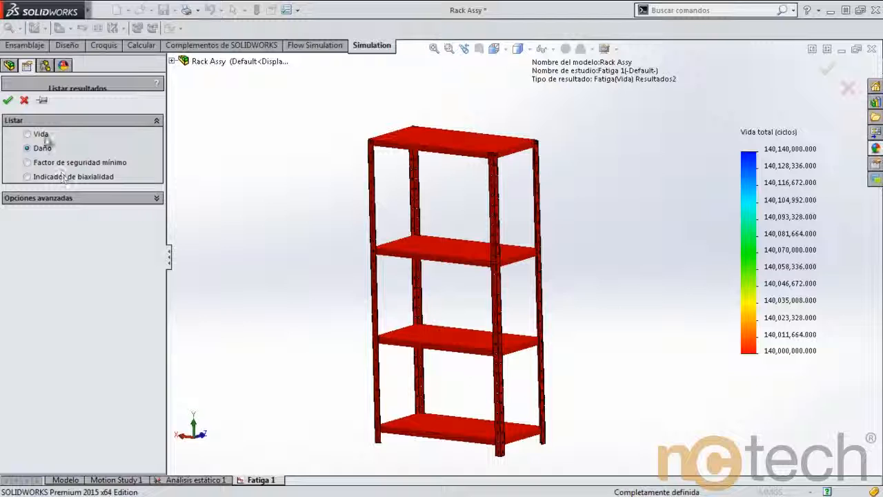
pyautogui.click(27, 134)
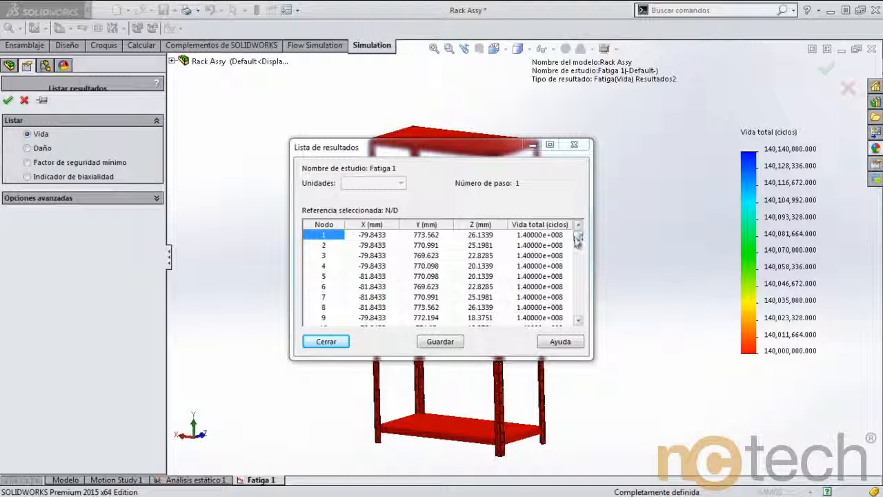
pyautogui.moveTo(578, 238); pyautogui.dragTo(578, 324)
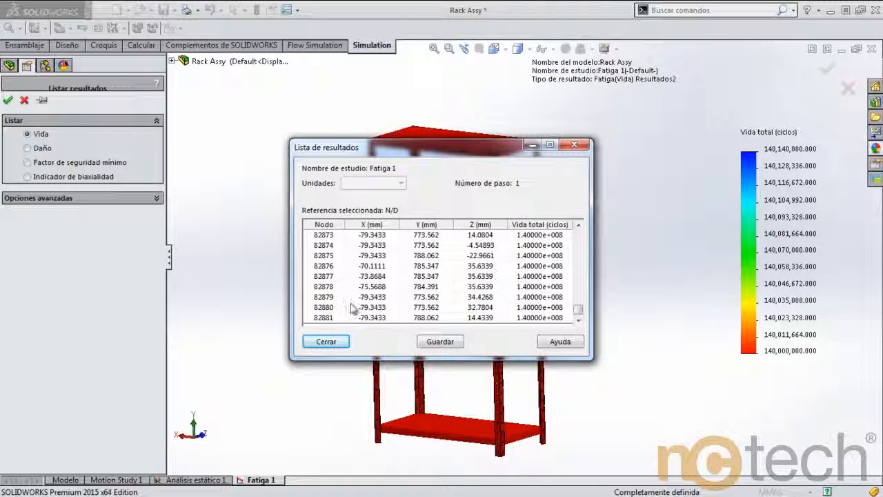
pyautogui.click(328, 343)
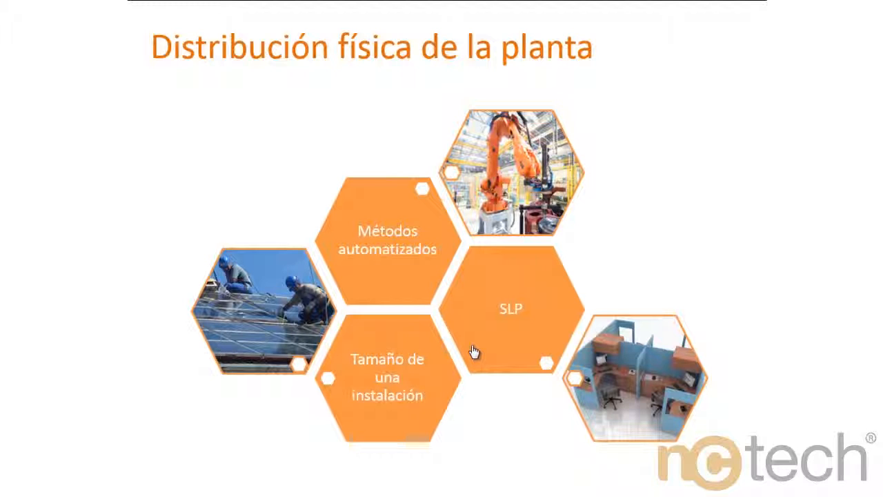
pyautogui.click(424, 393)
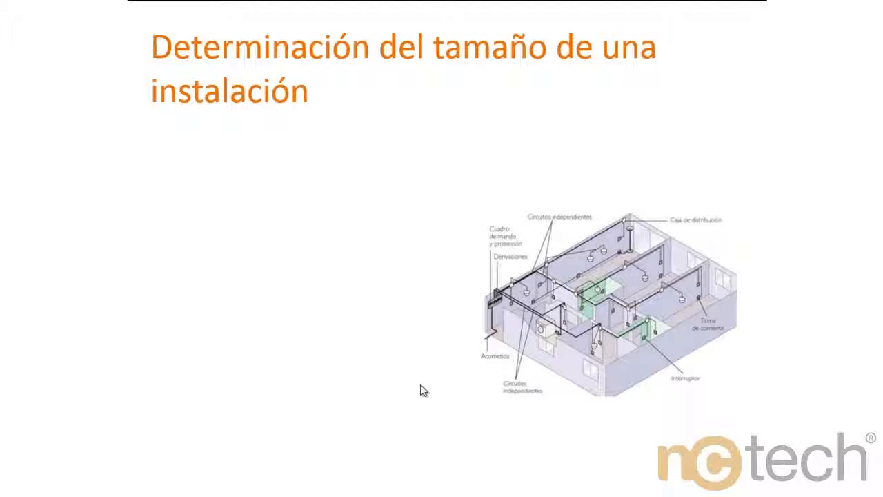